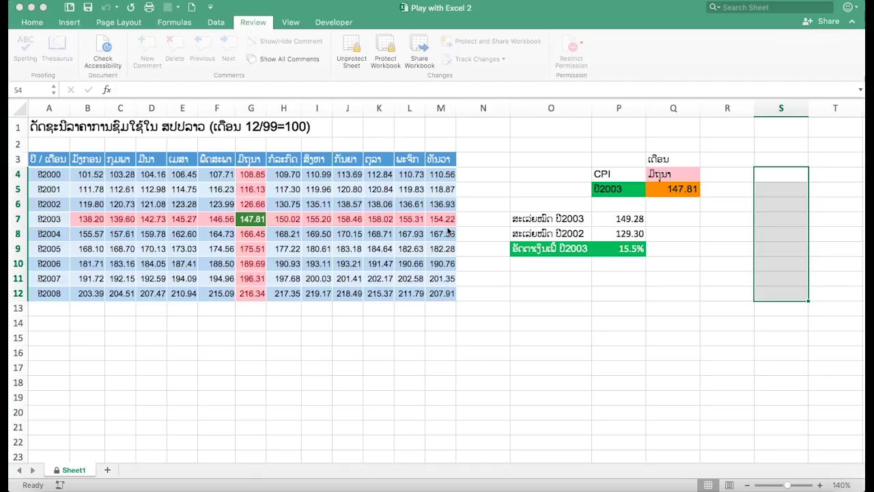
Step: Review the June 2003 CPI, the year and month selectors, and averages 149.28 vs 129.30 giving 15.5% inflation
click(254, 219)
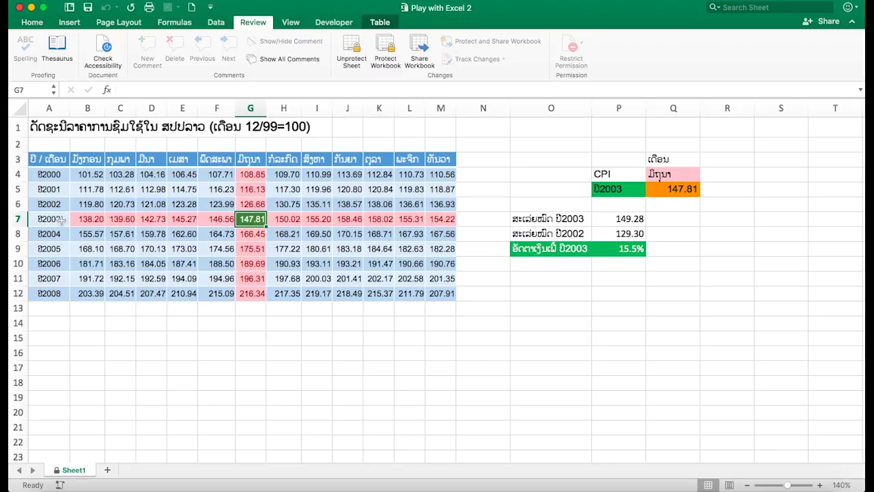
click(608, 189)
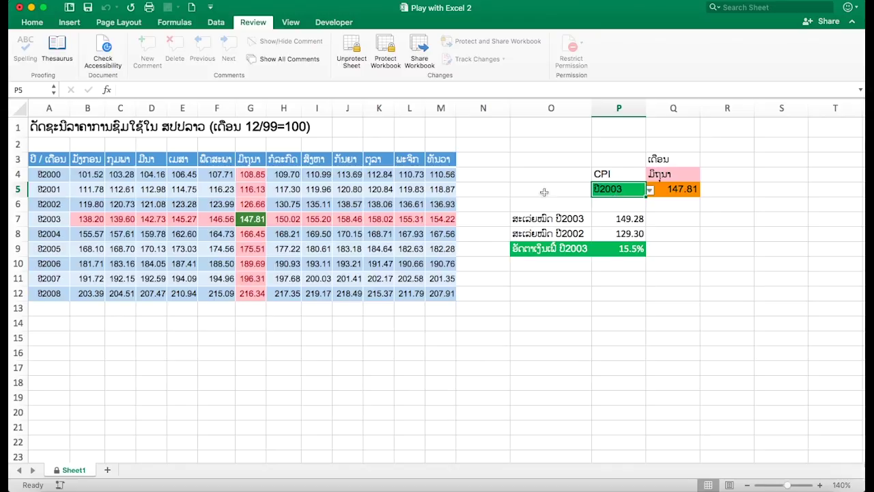
click(677, 174)
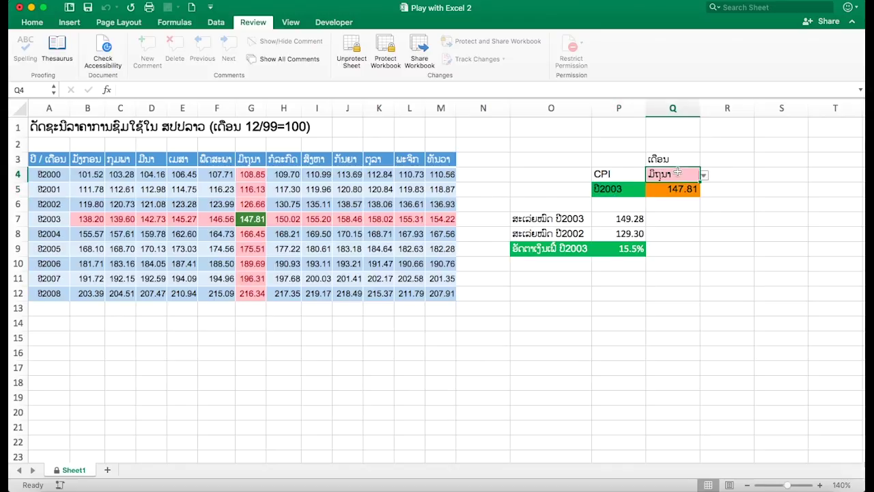
click(252, 220)
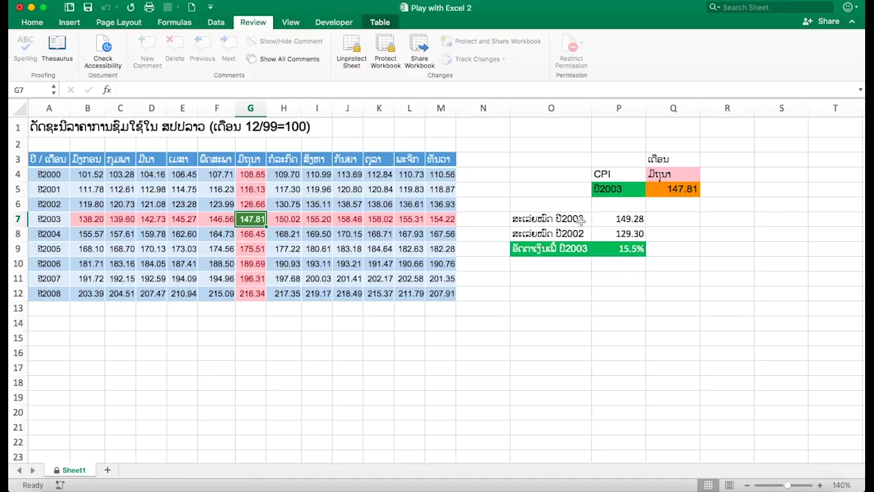
click(624, 191)
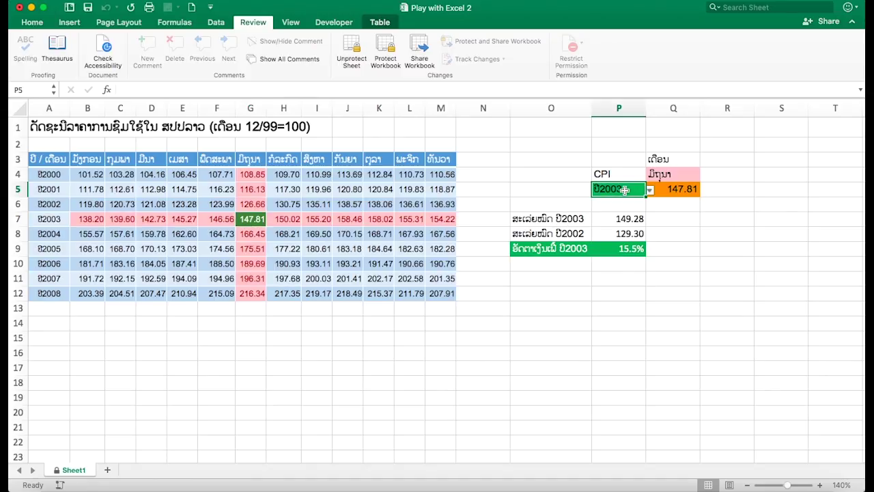
click(570, 225)
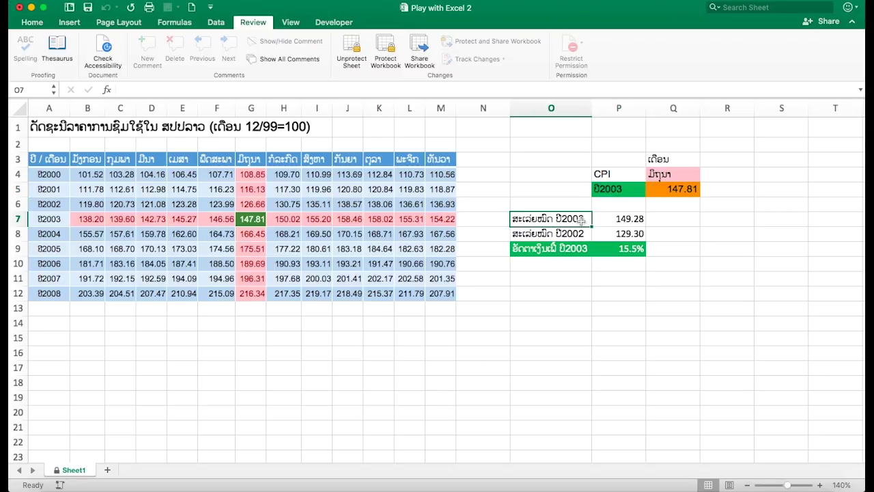
click(637, 221)
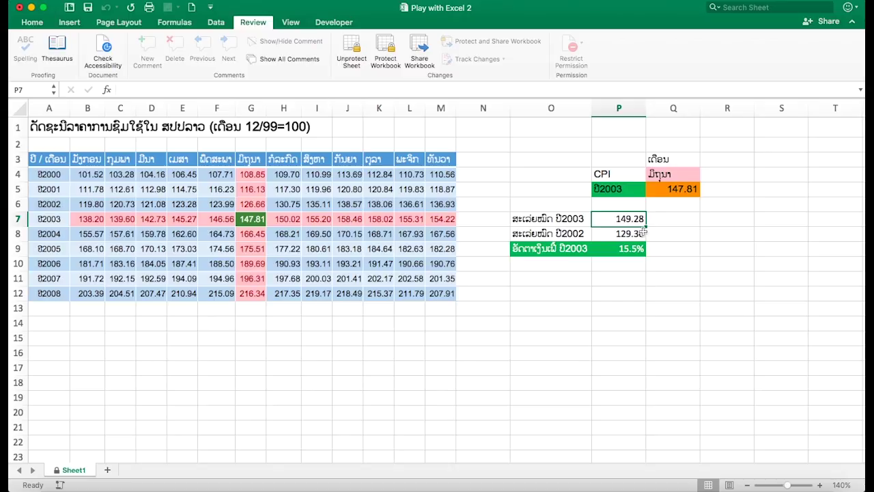
click(548, 236)
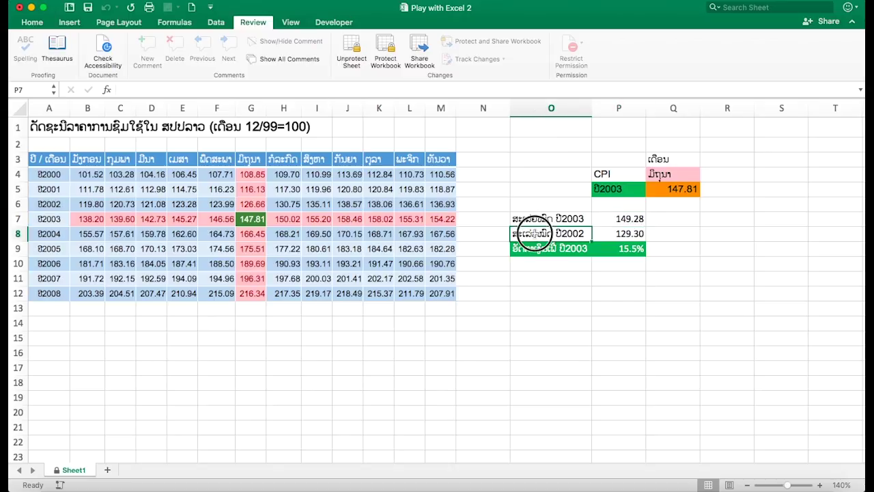
click(630, 235)
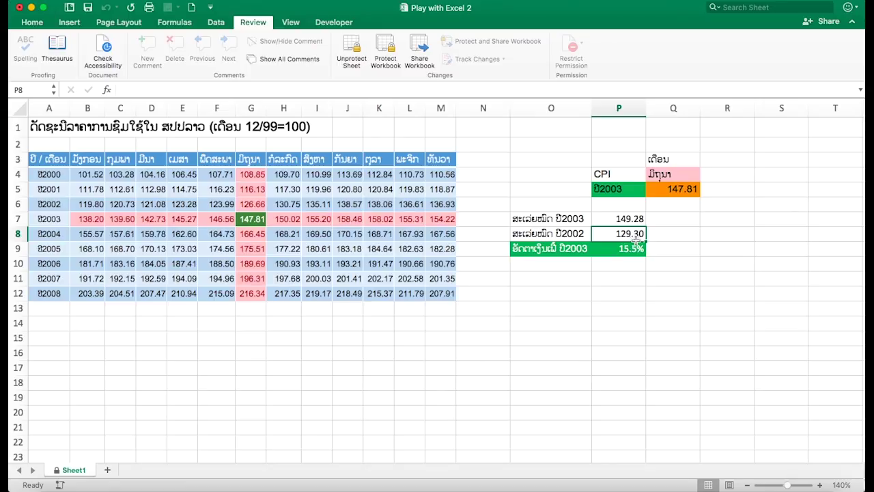
click(623, 250)
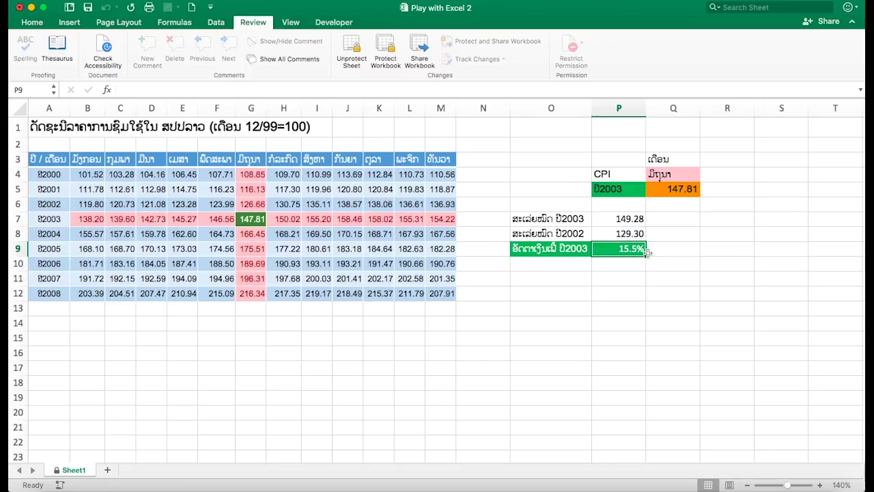
Step: Switch the year selector to 2000, producing a 23.1% inflation rate
click(622, 190)
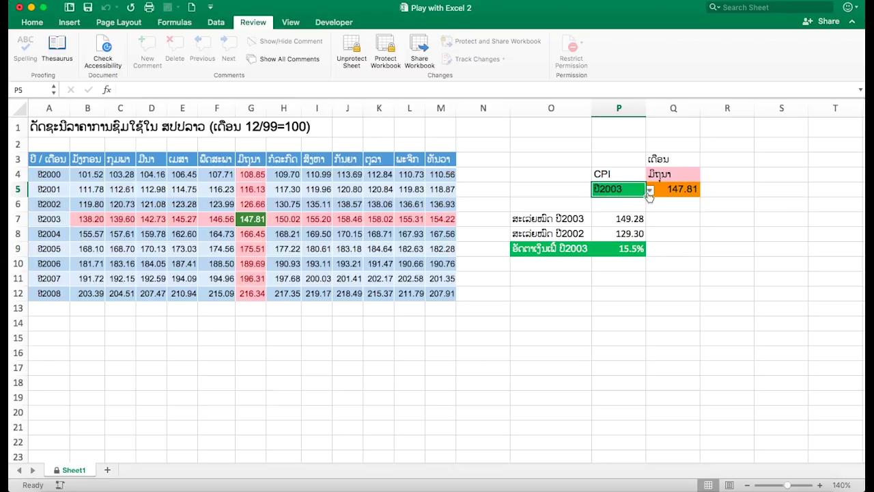
click(650, 191)
click(608, 204)
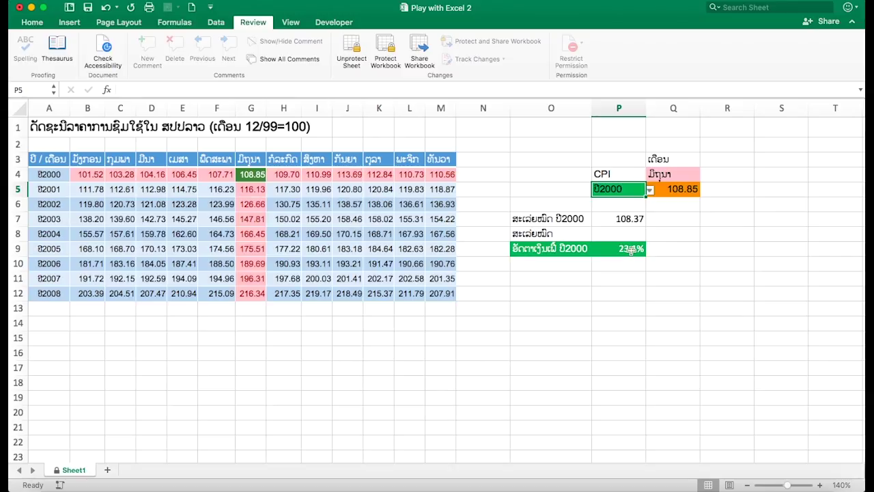
click(629, 250)
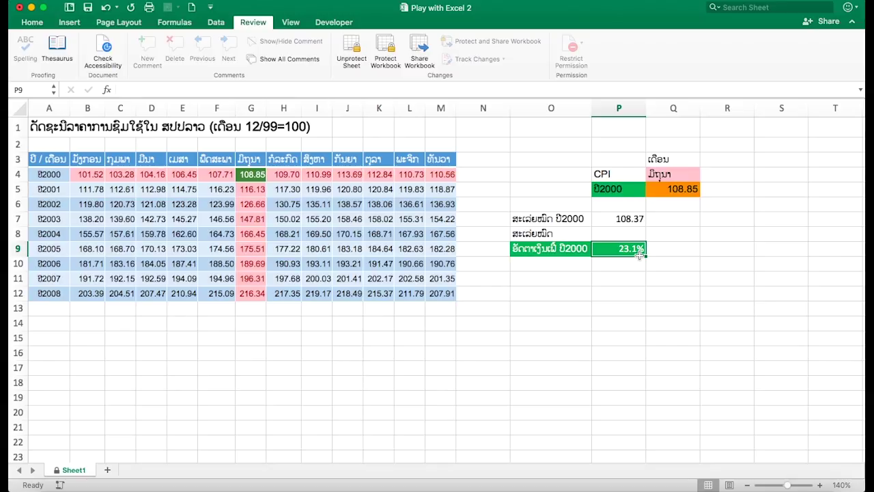
Step: Change the year to 2001 and check averages 116.84 vs 108.37 with 7.8% inflation
click(631, 191)
click(649, 190)
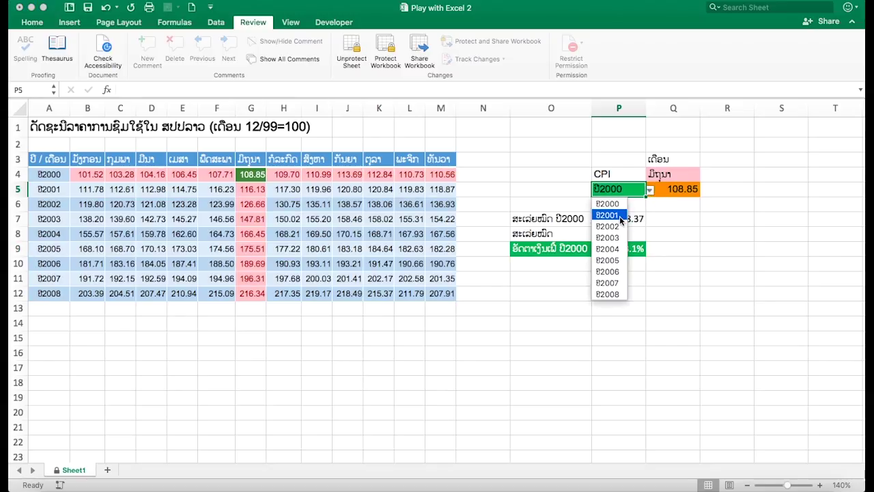
click(607, 215)
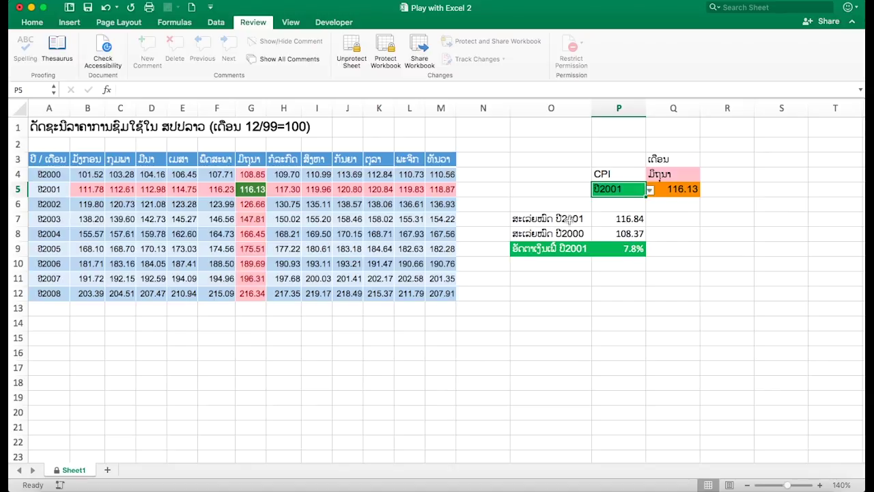
click(617, 220)
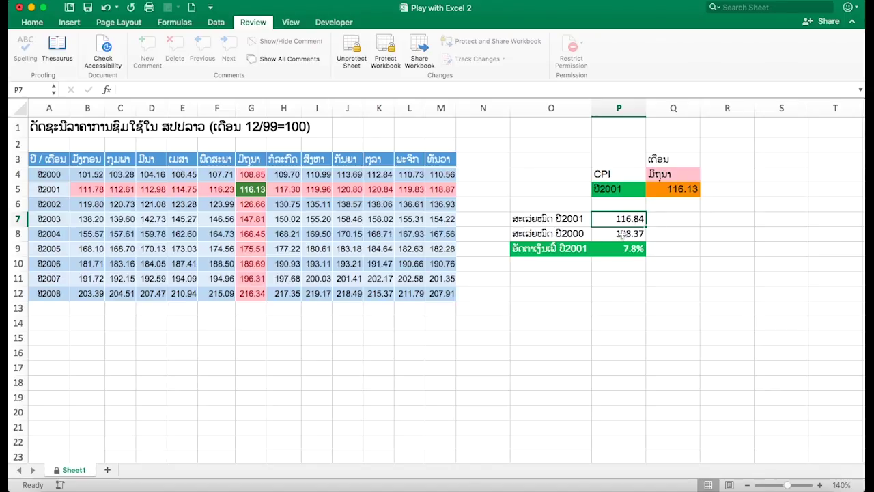
click(621, 233)
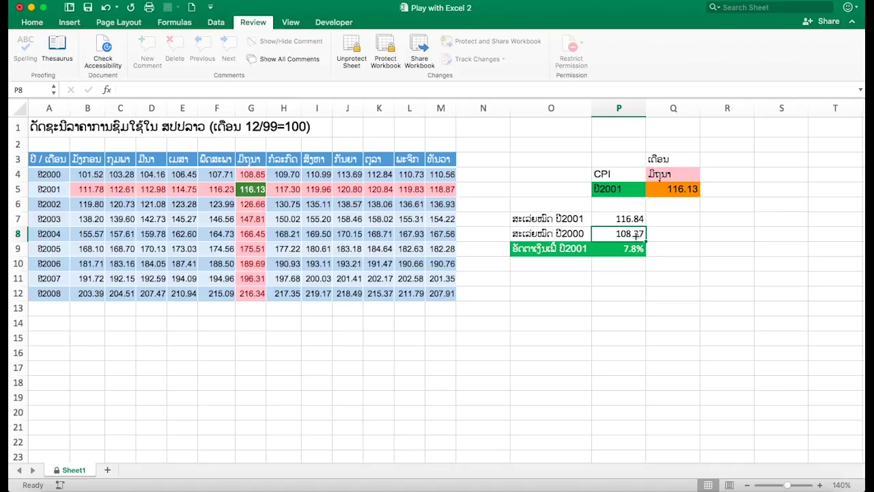
click(630, 250)
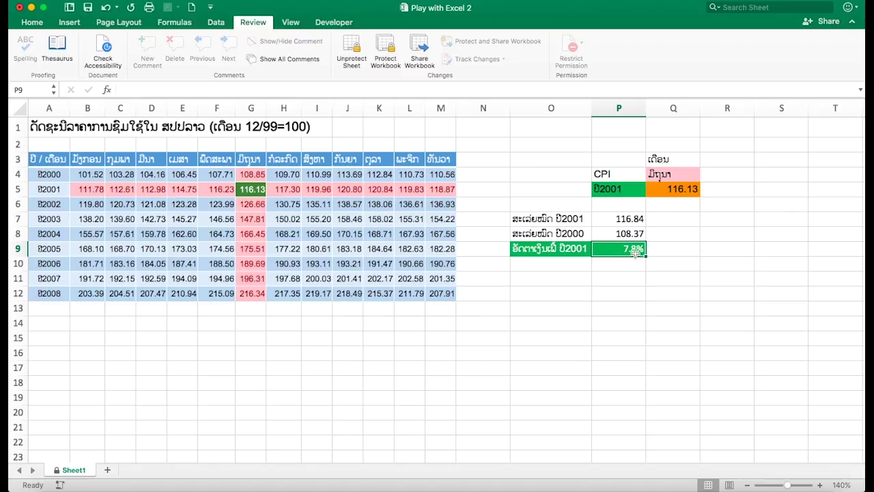
click(618, 184)
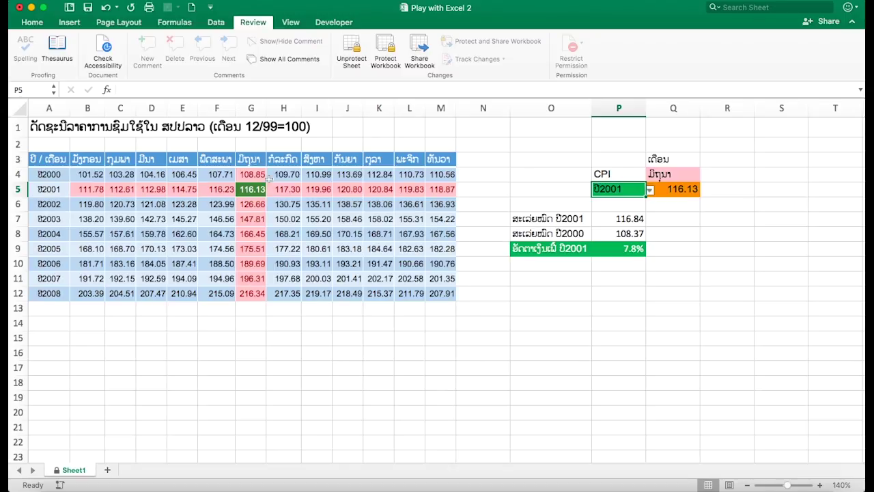
Step: Keep the year at 2001 and choose ມັງກອນ as the month, highlighting January CPI 111.78 in column B
click(621, 195)
click(620, 195)
click(672, 177)
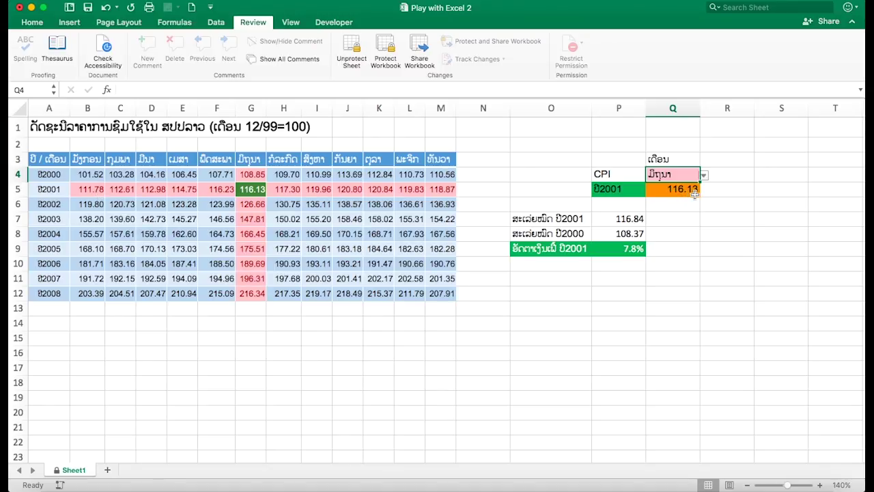
click(703, 175)
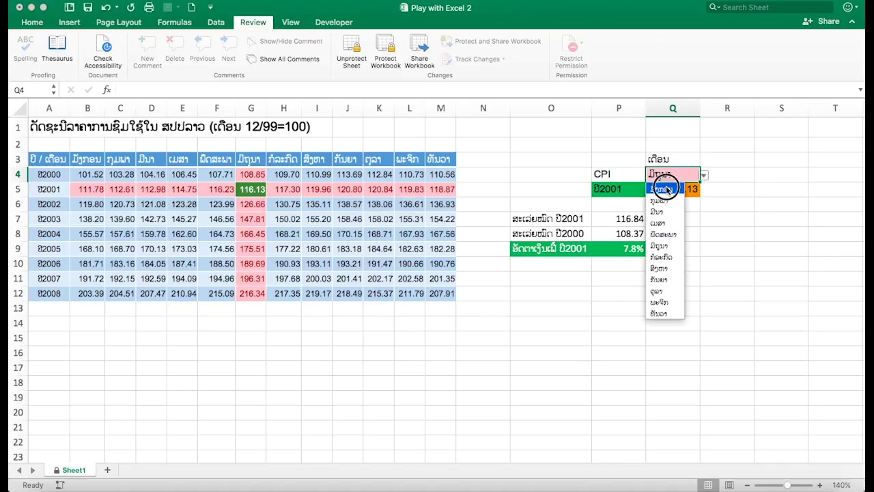
click(673, 189)
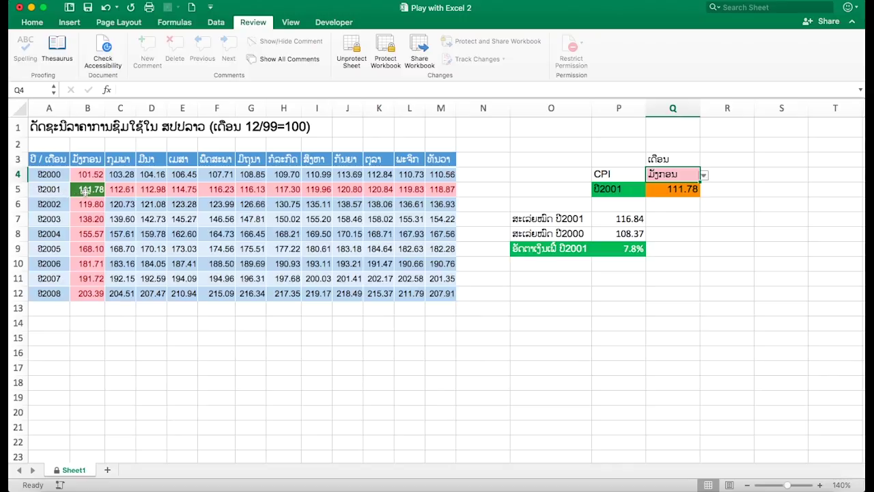
click(89, 158)
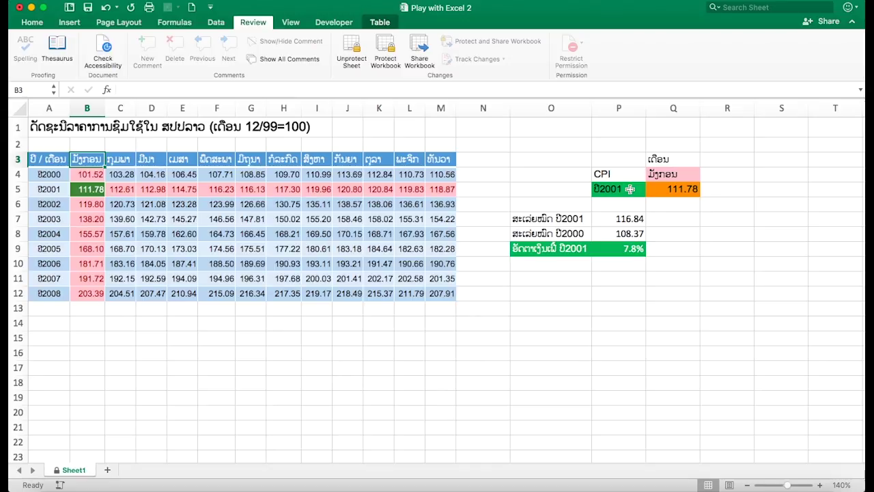
Step: Set the year to 2002, changing the inflation rate from 7.8% to 10.7%
click(617, 249)
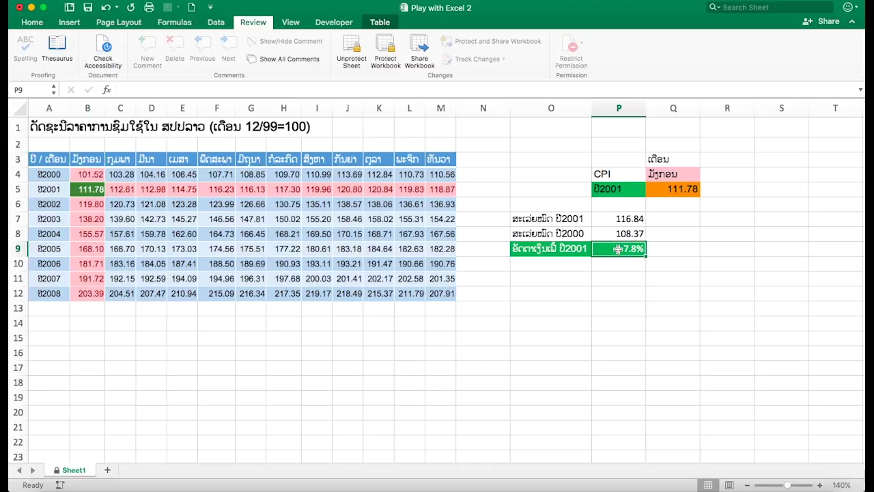
click(640, 193)
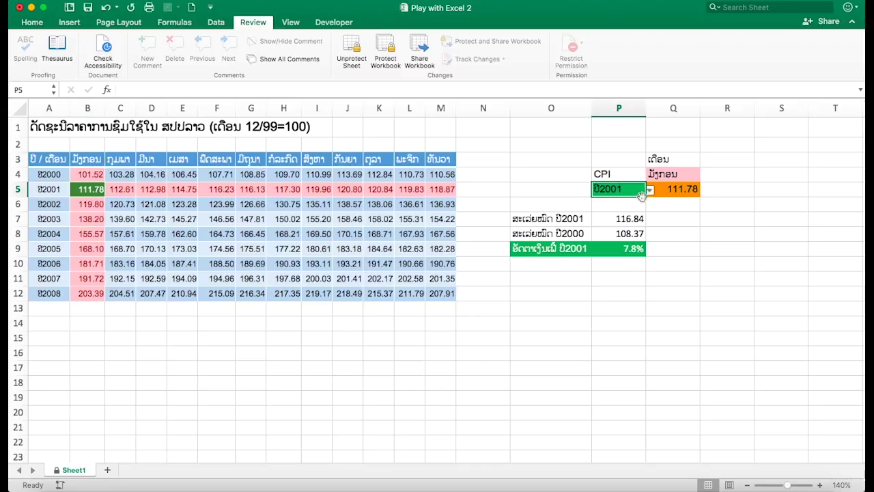
click(652, 189)
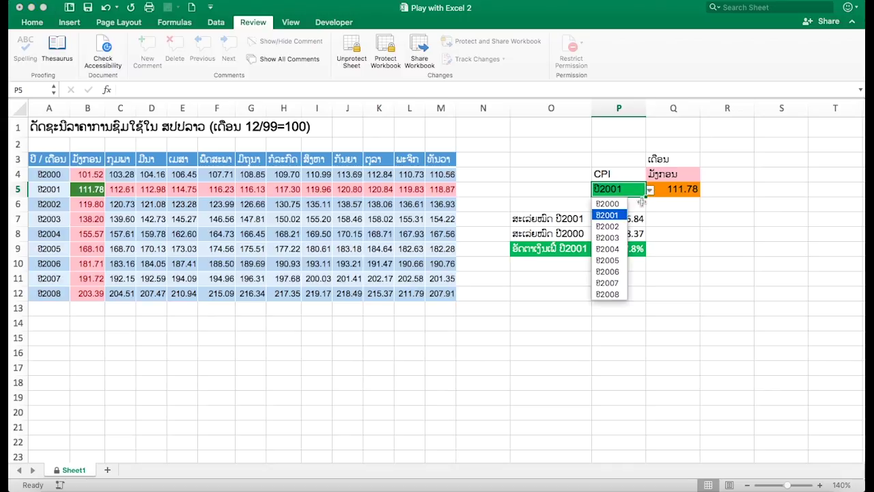
click(616, 227)
click(640, 250)
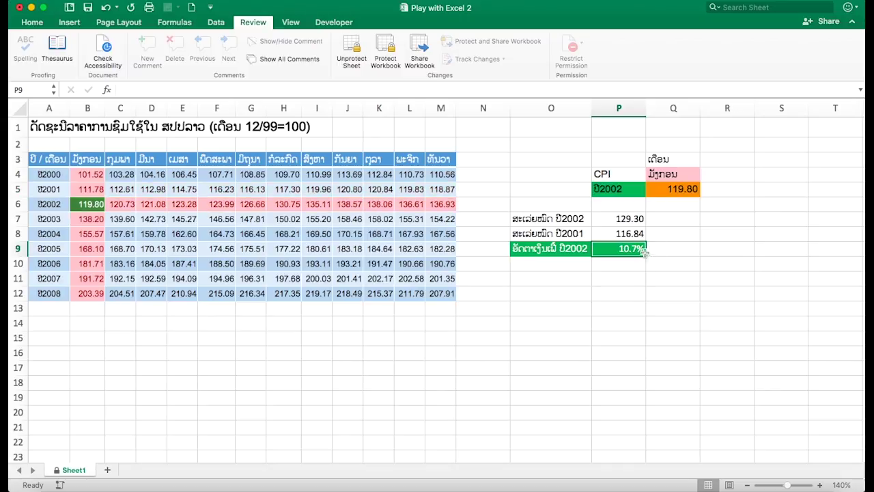
Step: Set the year to 2008, showing 7.6% inflation and January 2008 CPI 203.39
click(635, 189)
click(650, 189)
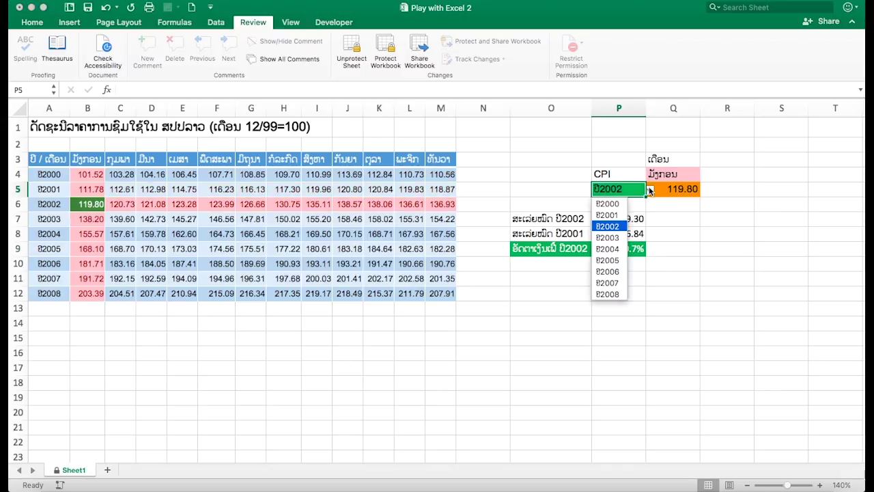
click(615, 294)
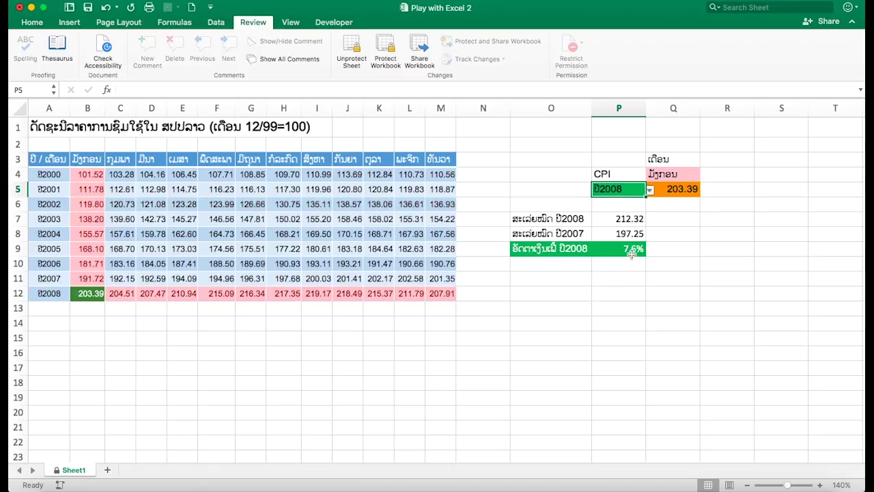
click(636, 253)
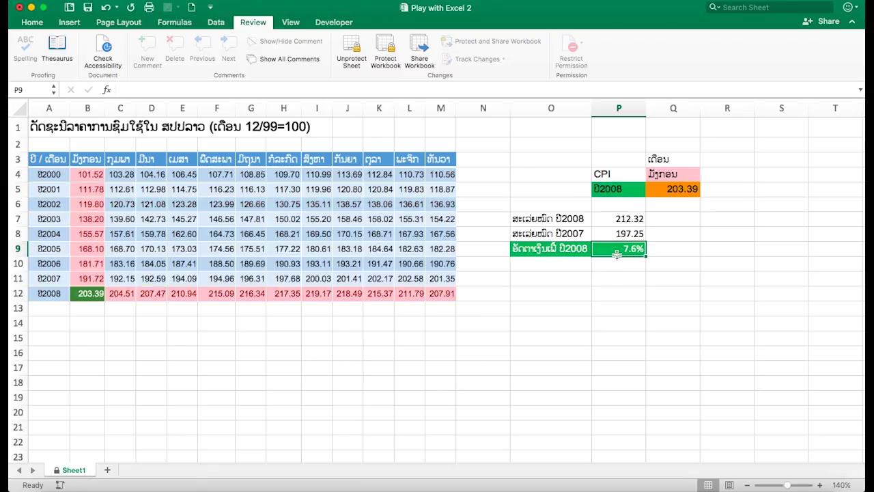
click(92, 295)
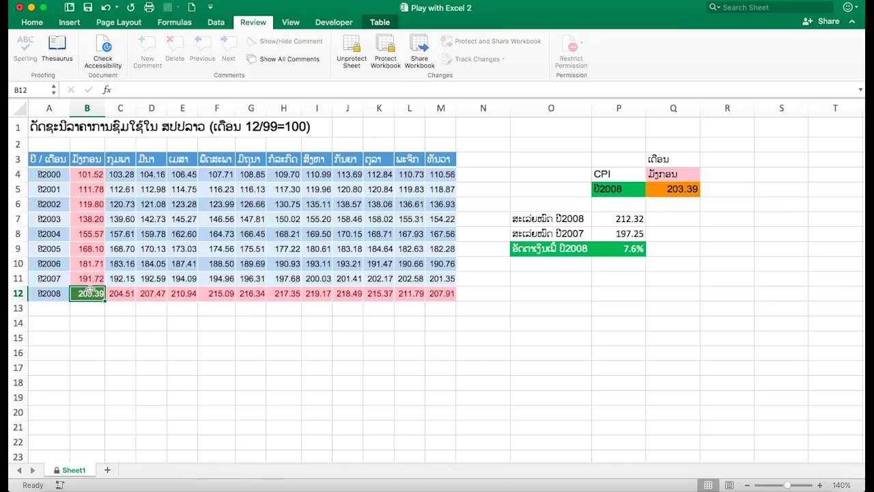
Step: Pick ທັນວາ as the month, then ສິງຫາ, so August 2008 CPI 219.17 highlights in column I
click(671, 176)
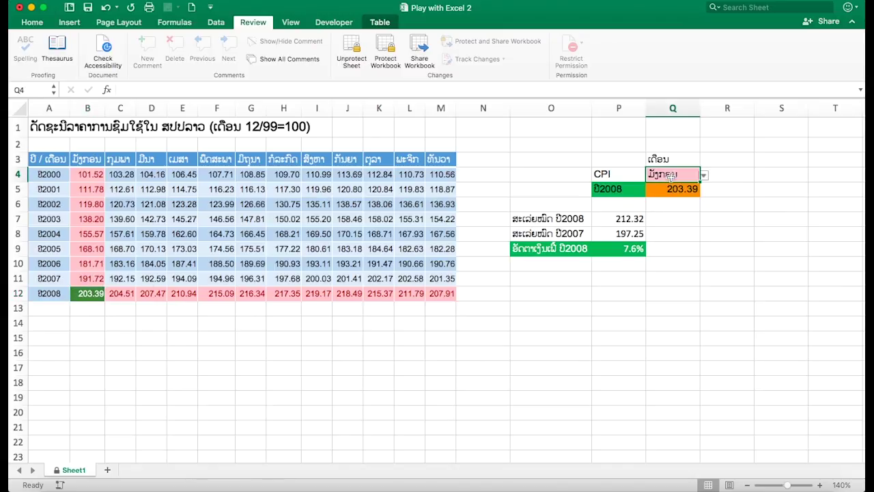
click(704, 174)
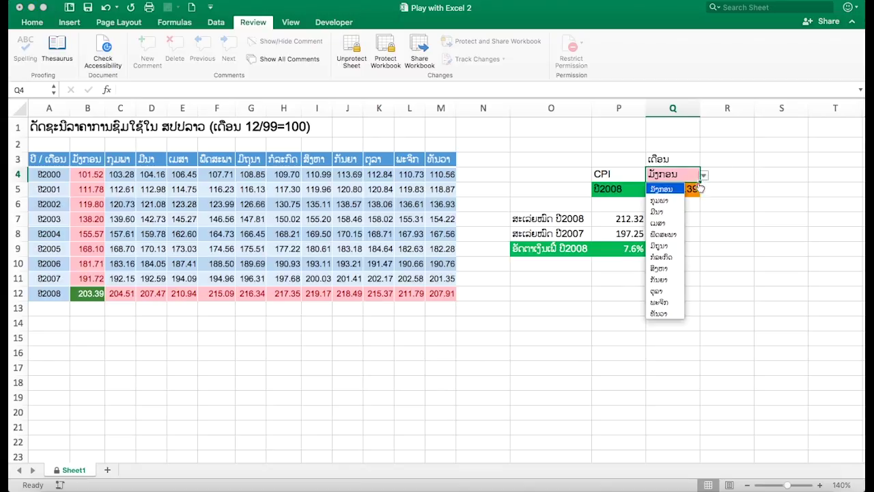
click(661, 314)
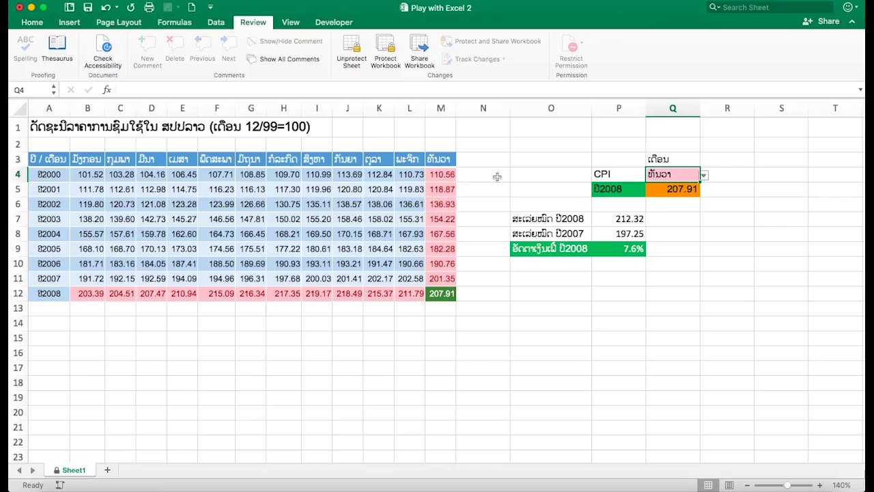
click(635, 249)
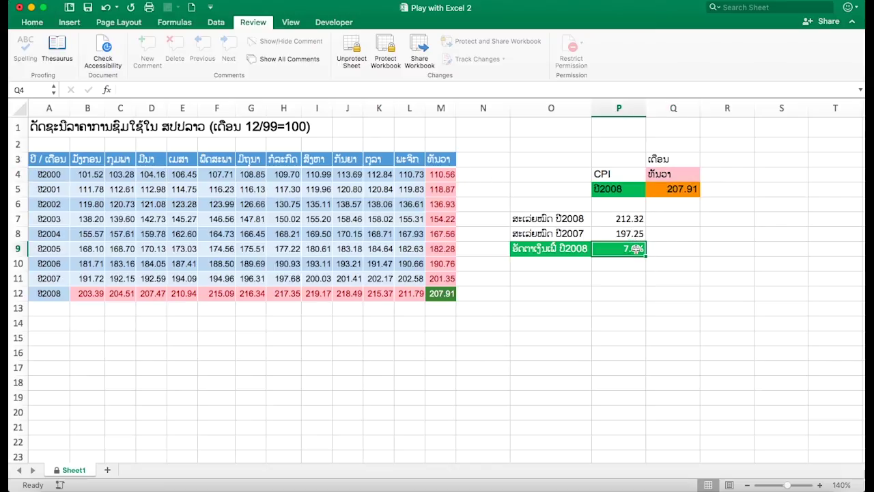
click(689, 179)
click(703, 175)
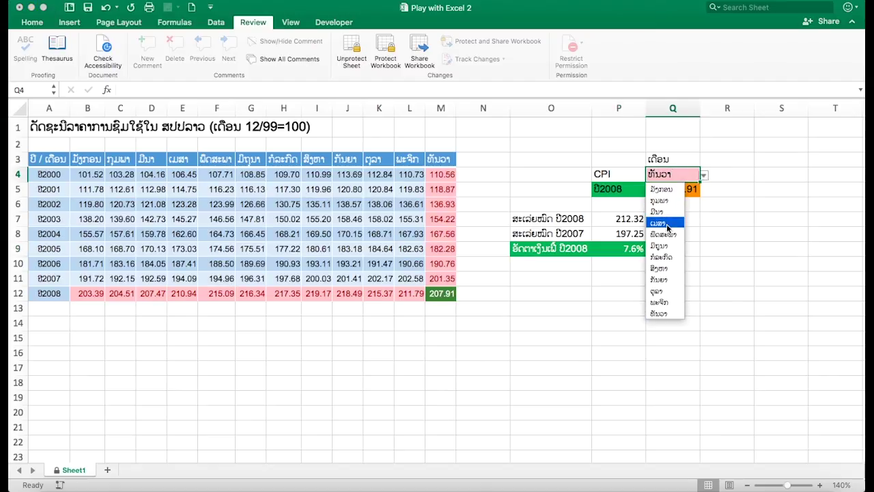
click(661, 268)
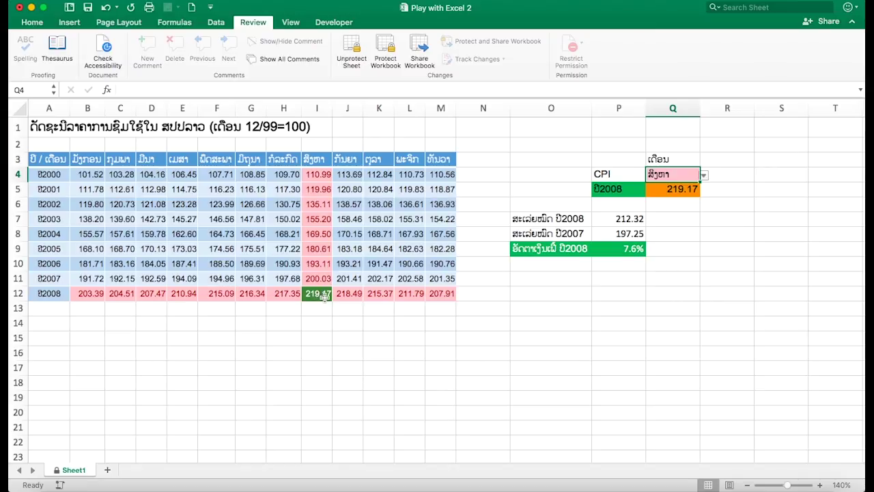
Step: Cycle the year through ປີ2005 and ປີ2002 to ປີ2007, giving CPI 200.03 and 4.5% inflation
click(628, 190)
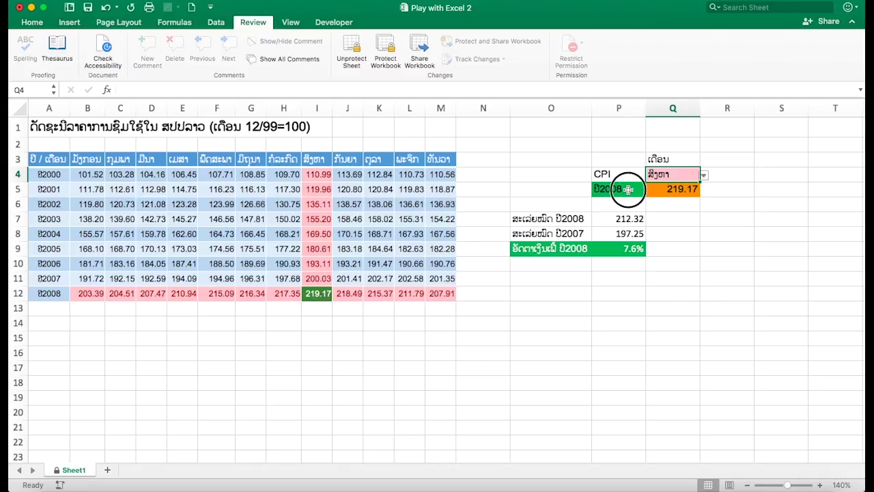
click(650, 190)
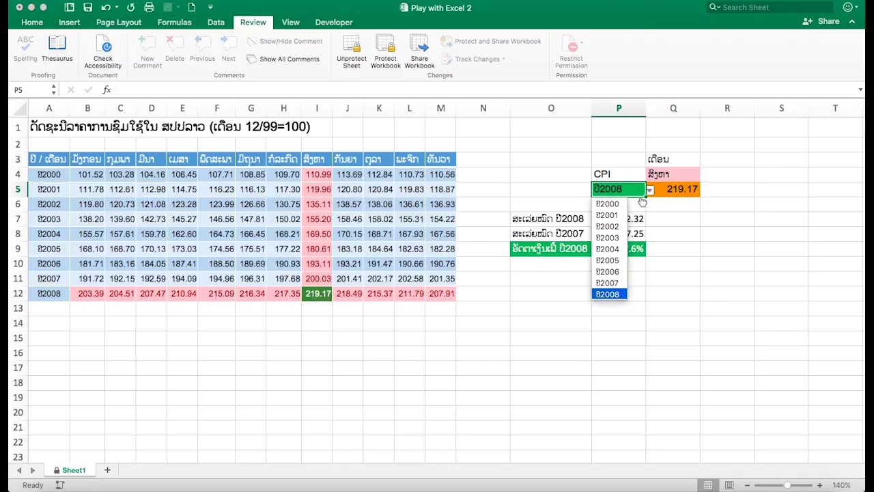
click(616, 257)
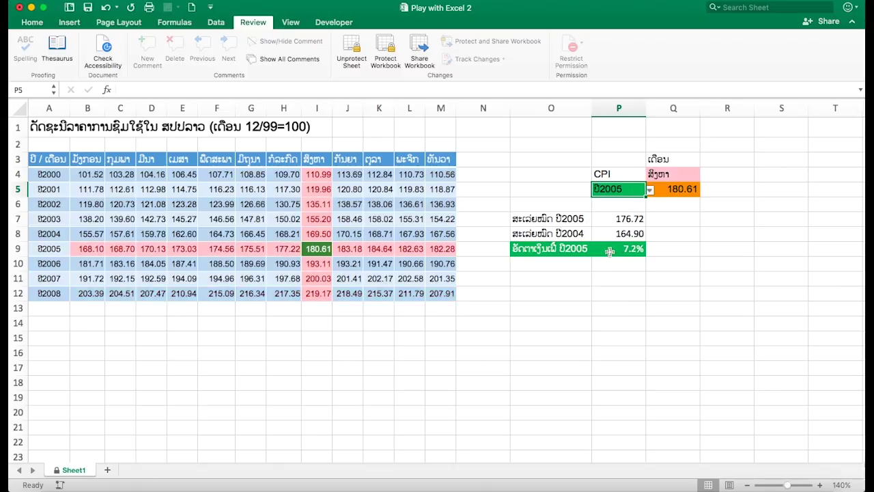
click(649, 191)
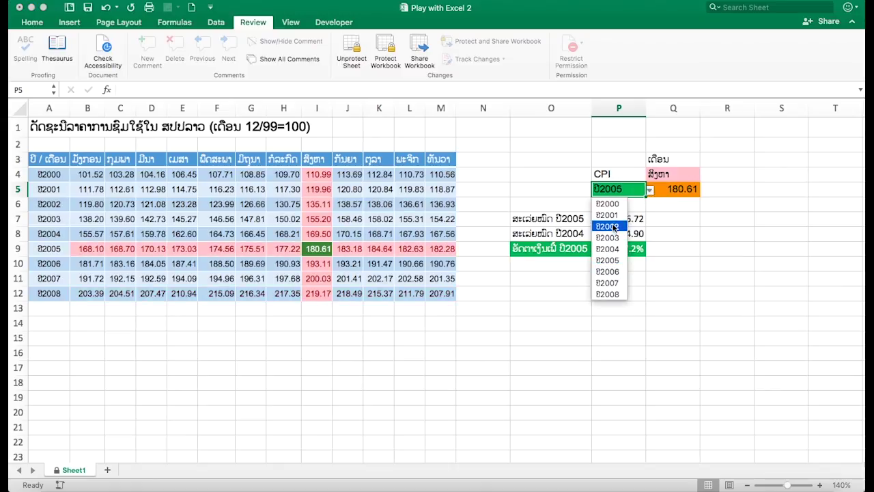
click(607, 226)
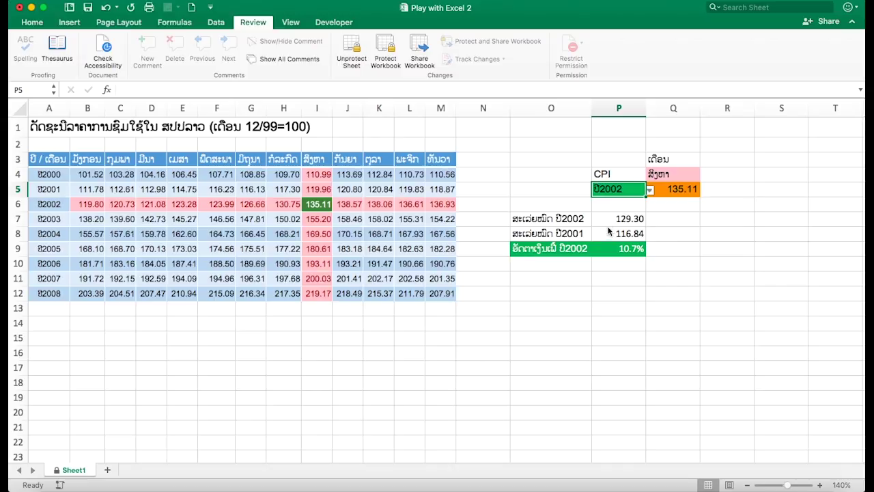
click(649, 191)
click(616, 282)
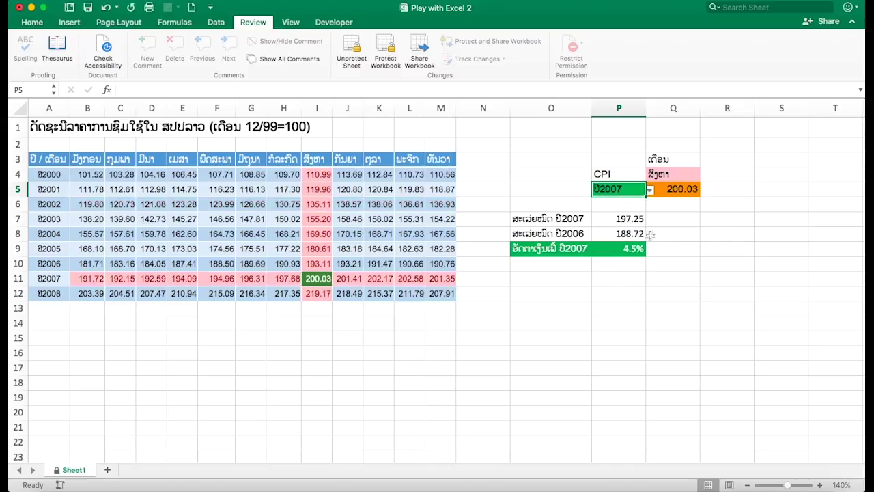
click(698, 174)
Step: Choose ພຶດສະພາ as the month, so May 2007 CPI 194.96 highlights in column F
click(701, 175)
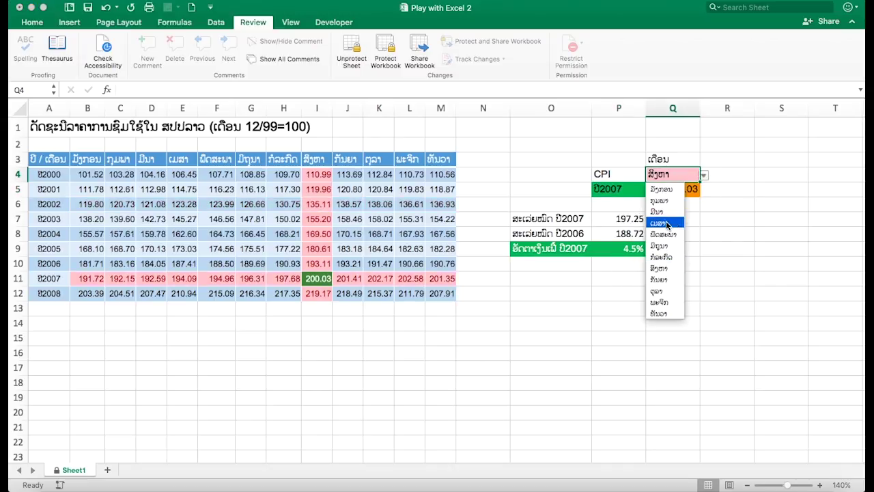
click(663, 233)
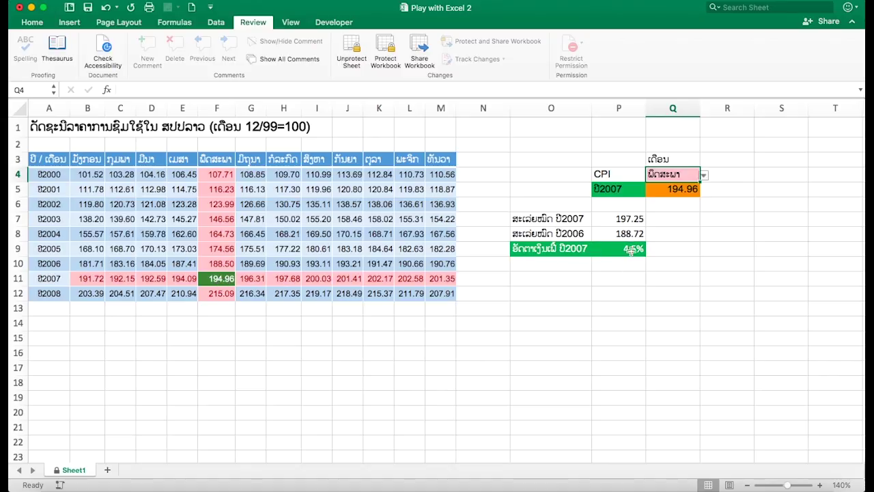
click(625, 190)
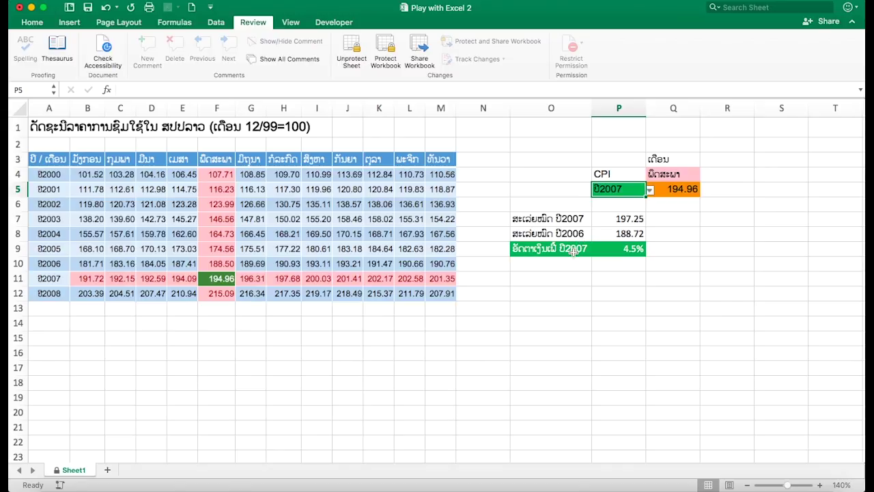
Step: Select ປີ2001, then ປີ2002, checking that the O7–O9 labels update each time
click(652, 191)
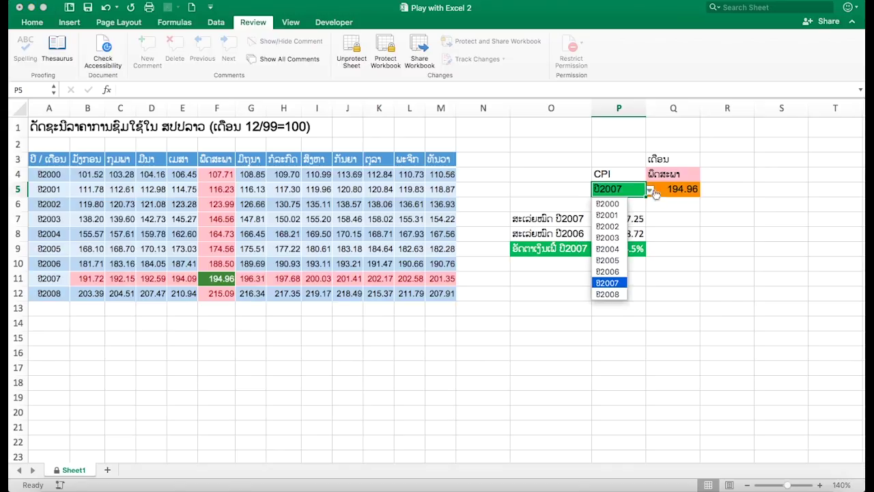
click(607, 215)
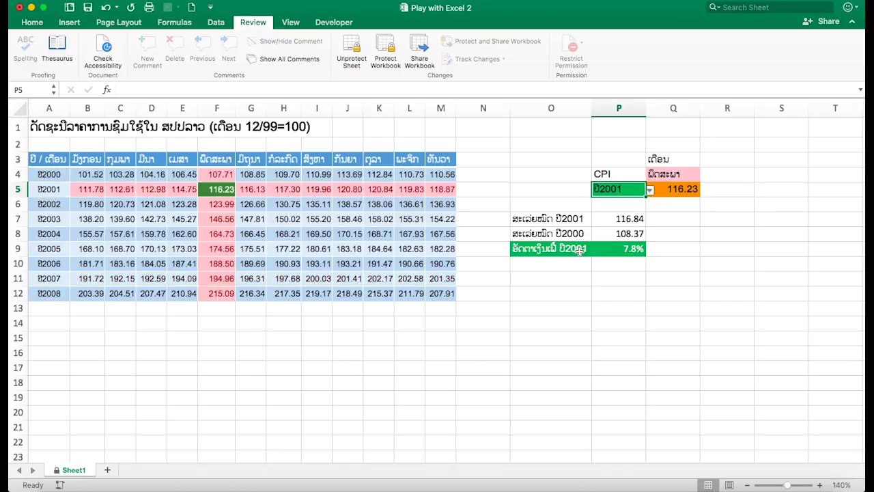
click(579, 250)
click(577, 218)
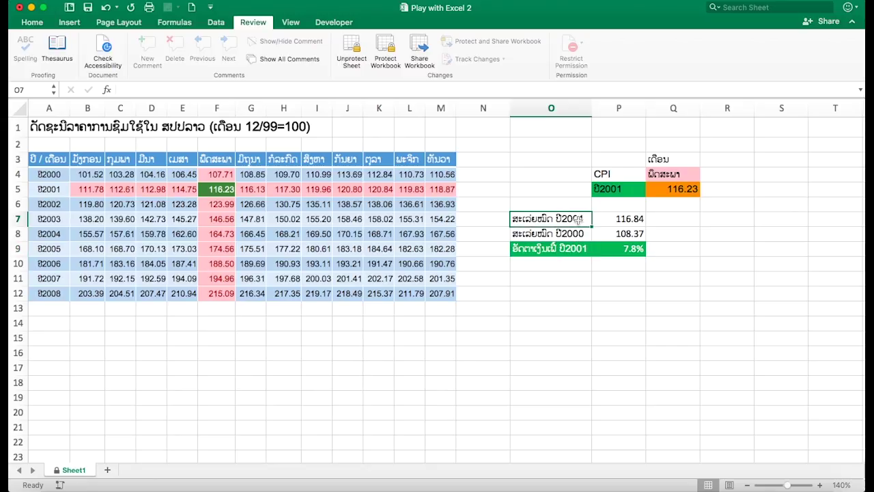
click(582, 235)
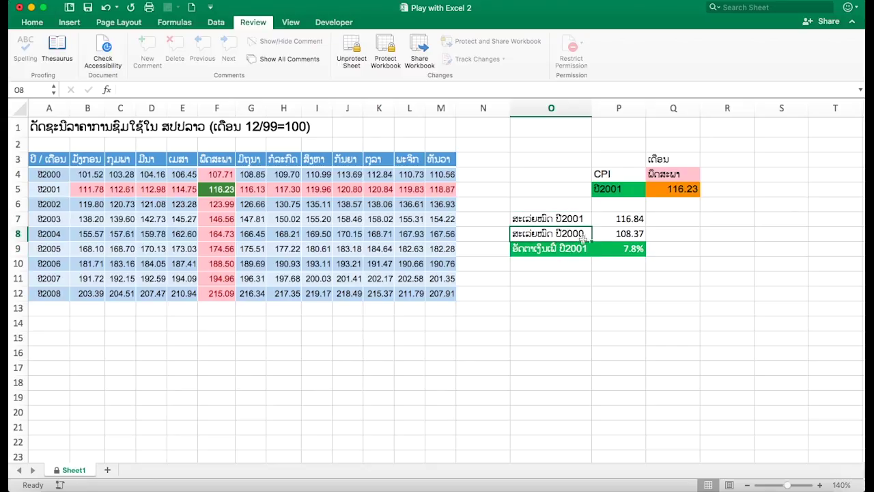
click(628, 194)
click(649, 190)
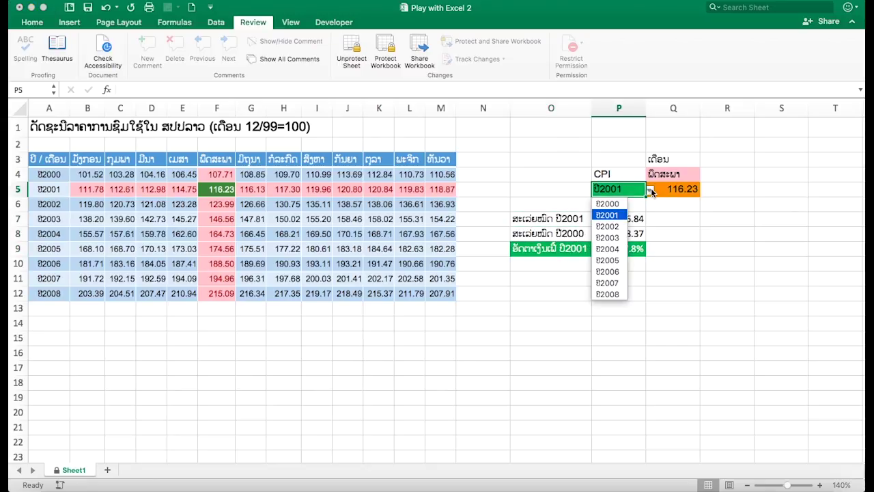
click(608, 226)
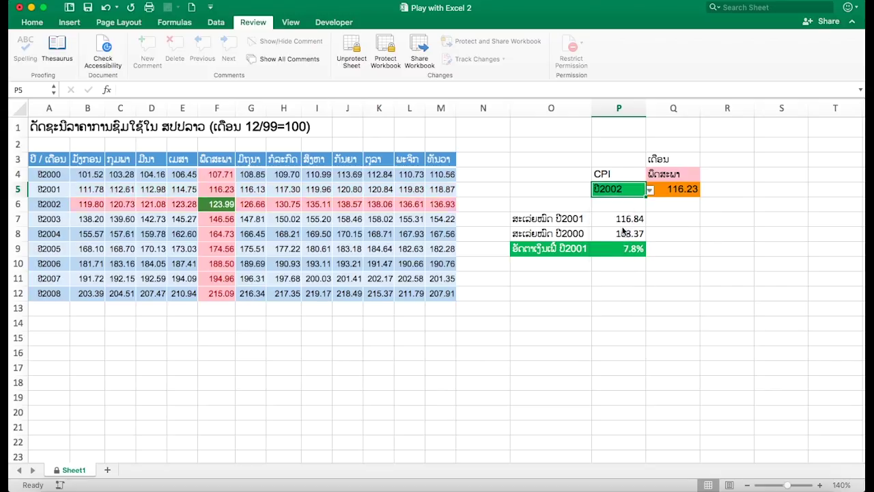
click(576, 253)
drag(579, 222, 578, 233)
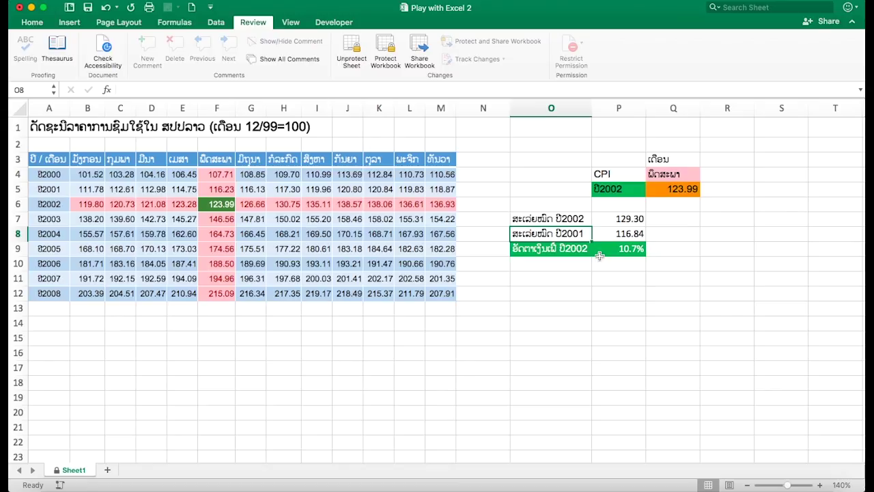
Step: Step the year through ປີ2003, ປີ2004 and ປີ2005 to ປີ2006, giving CPI 188.50 and 6.8% inflation
click(631, 189)
click(650, 191)
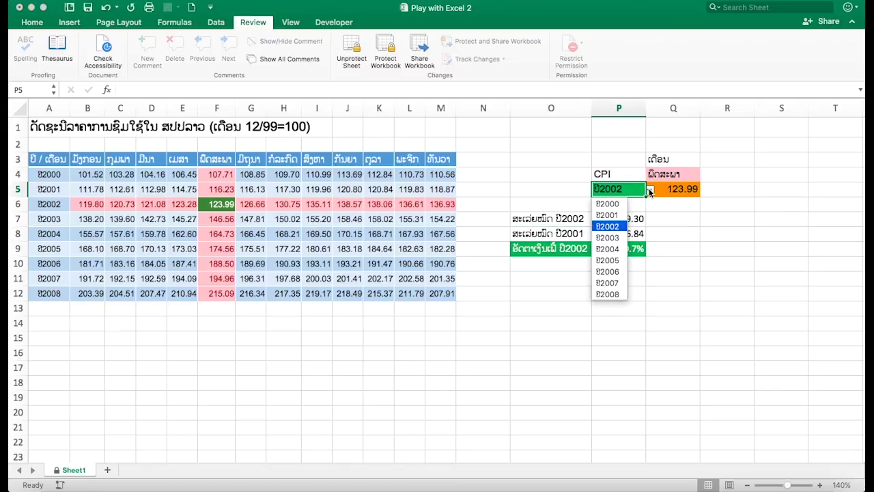
click(611, 237)
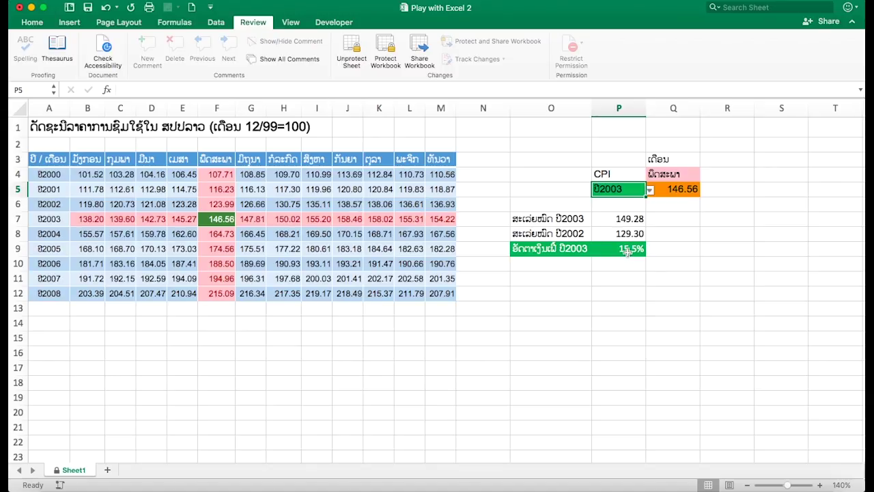
click(651, 192)
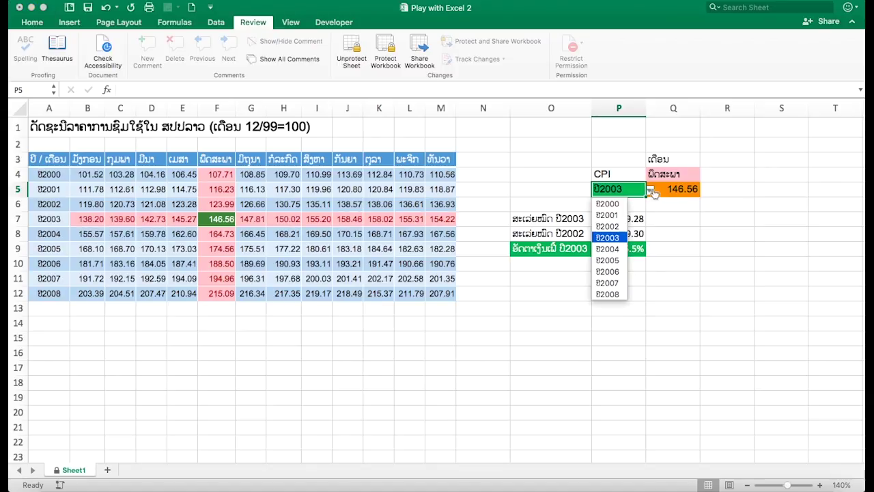
click(610, 248)
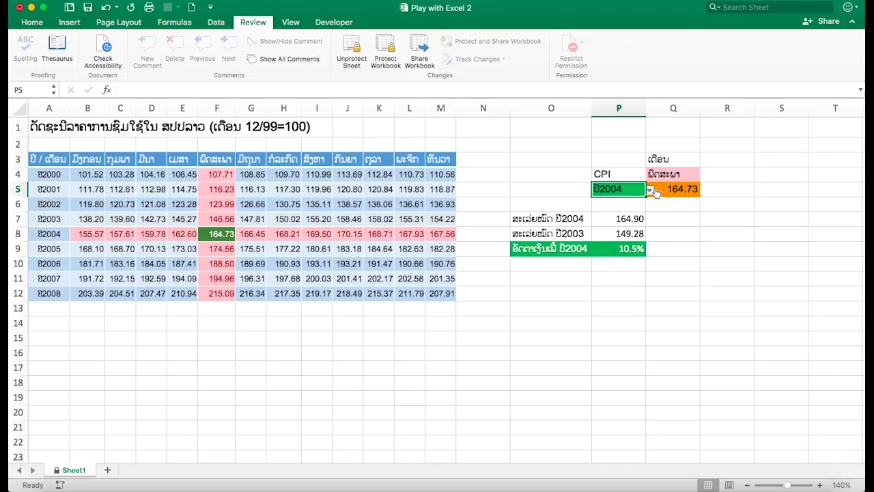
click(652, 197)
click(618, 262)
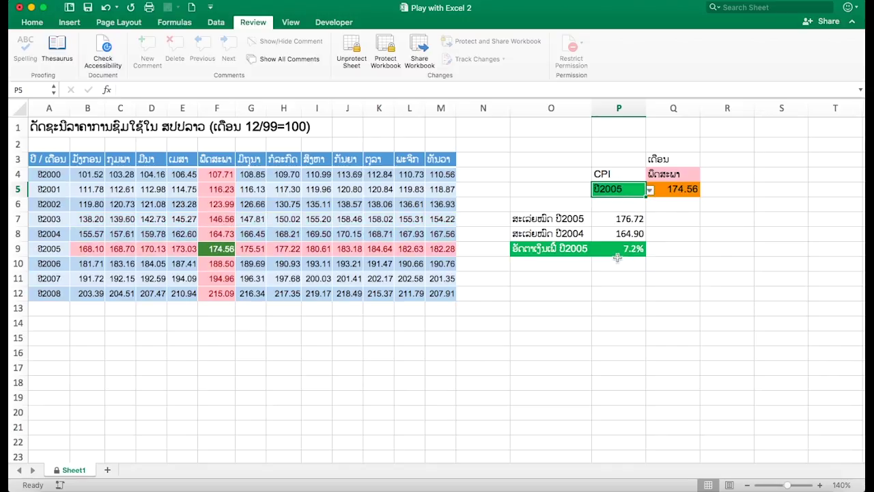
click(651, 191)
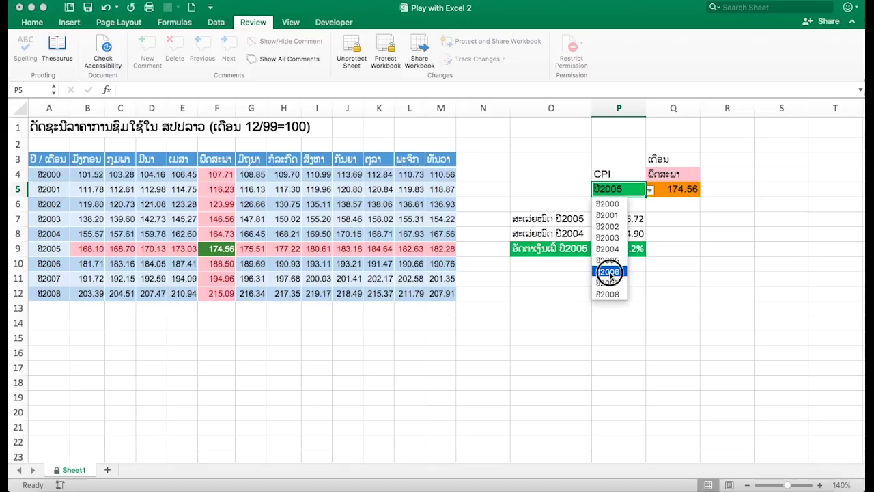
click(610, 273)
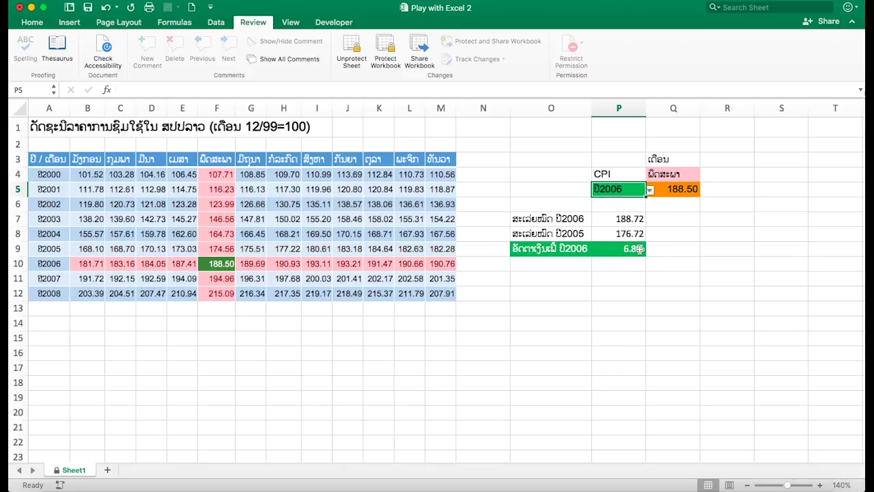
click(685, 194)
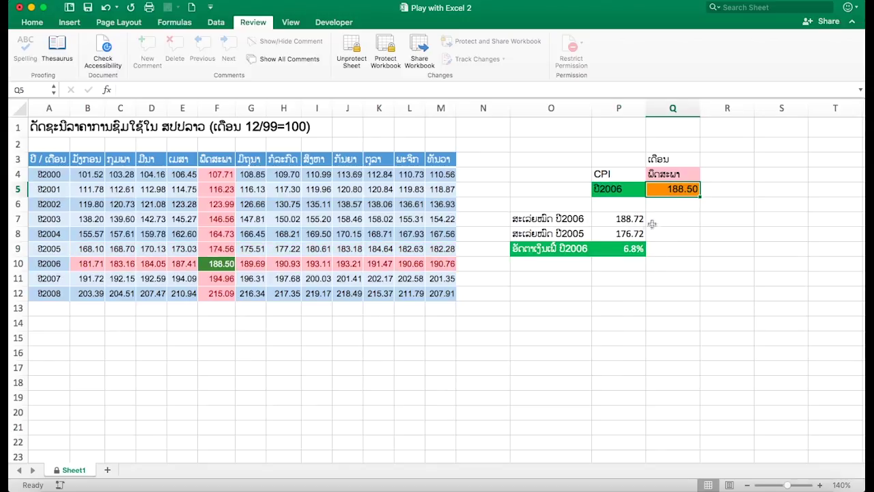
click(624, 249)
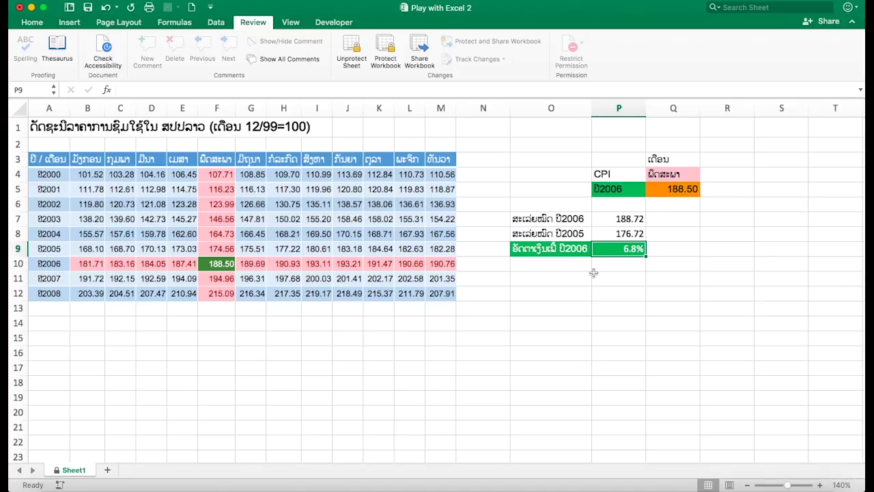